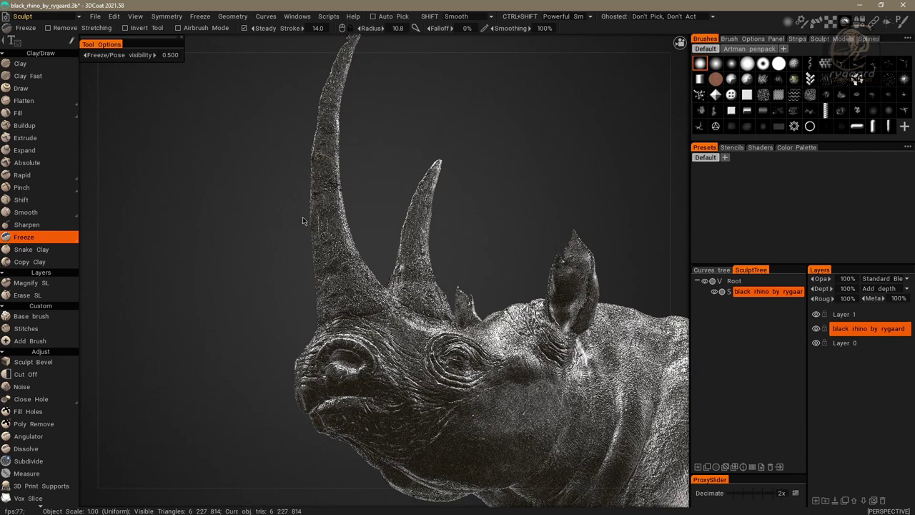
Toggle the spacebar quick-access tool panel to view its current layout
{"action": "key", "text": "space"}
{"action": "key", "text": "space"}
{"action": "key", "text": "space"}
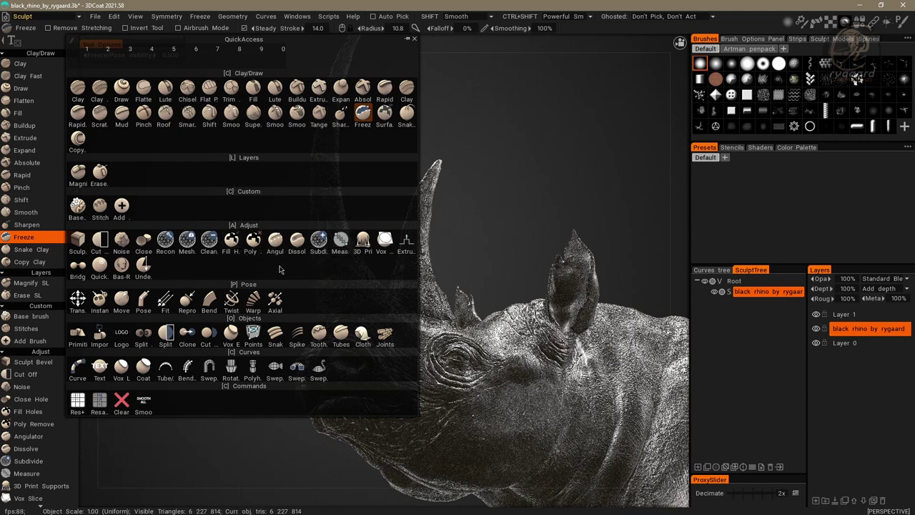
{"action": "key", "text": "space"}
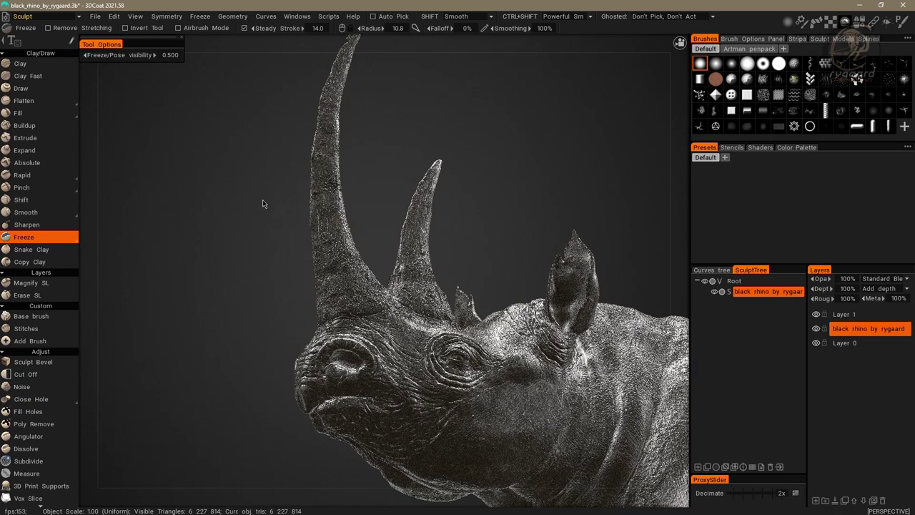
{"action": "key", "text": "space"}
Open the Sculpt room's toolset.cpp script and place the caret in main() at the file's end
{"action": "right_click", "coordinate": [6, 16]}
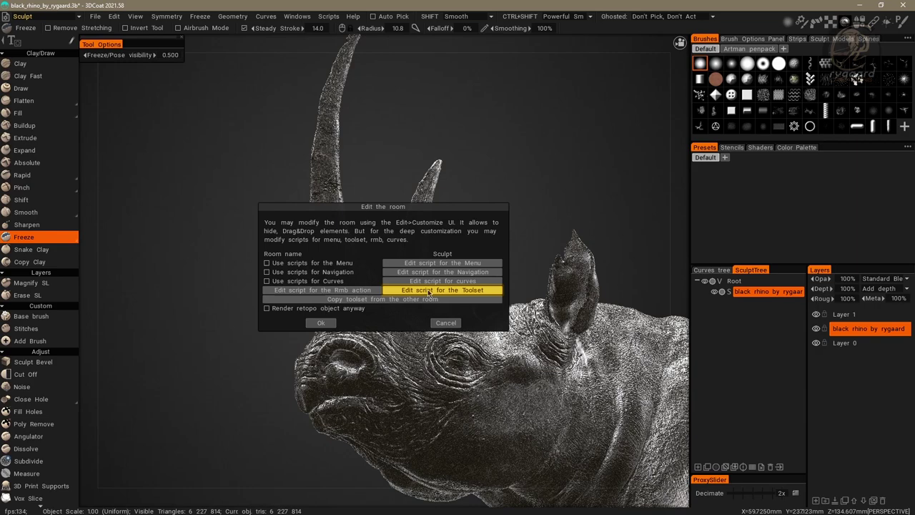
{"action": "left_click", "coordinate": [451, 293]}
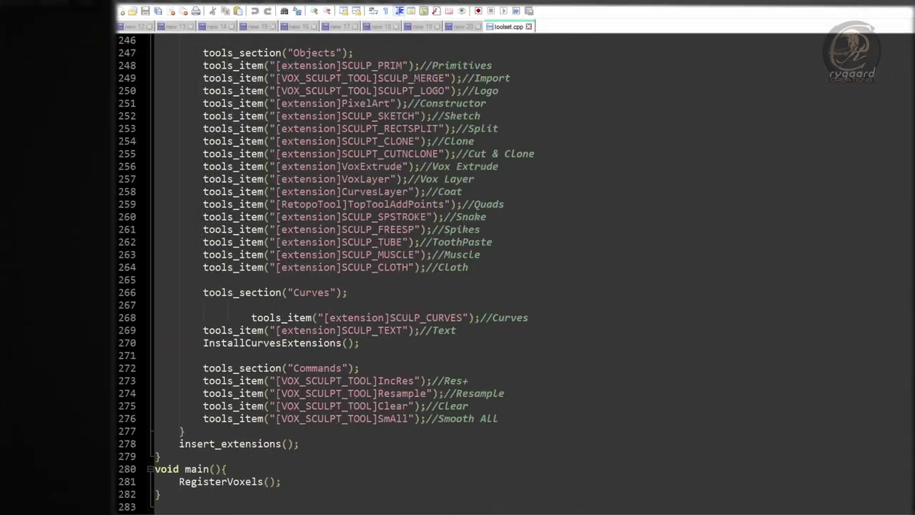
{"action": "left_click", "coordinate": [250, 472]}
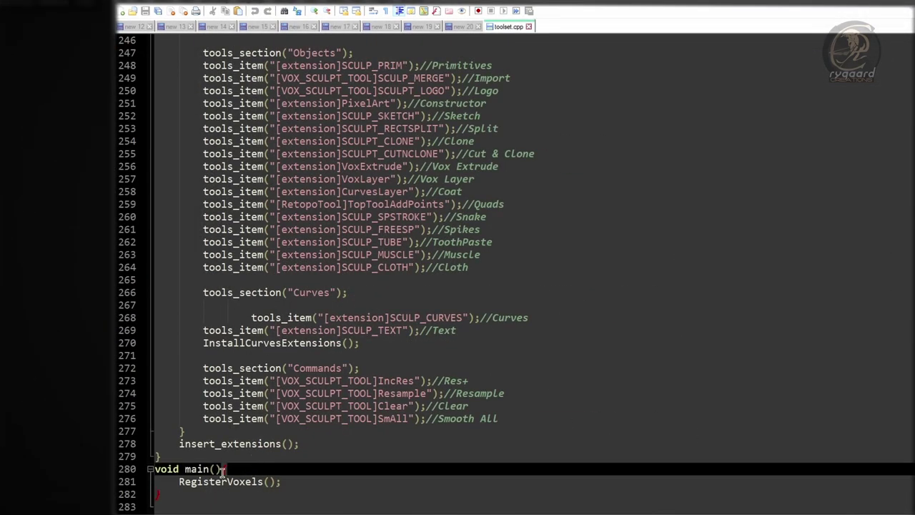
{"action": "left_click", "coordinate": [293, 482]}
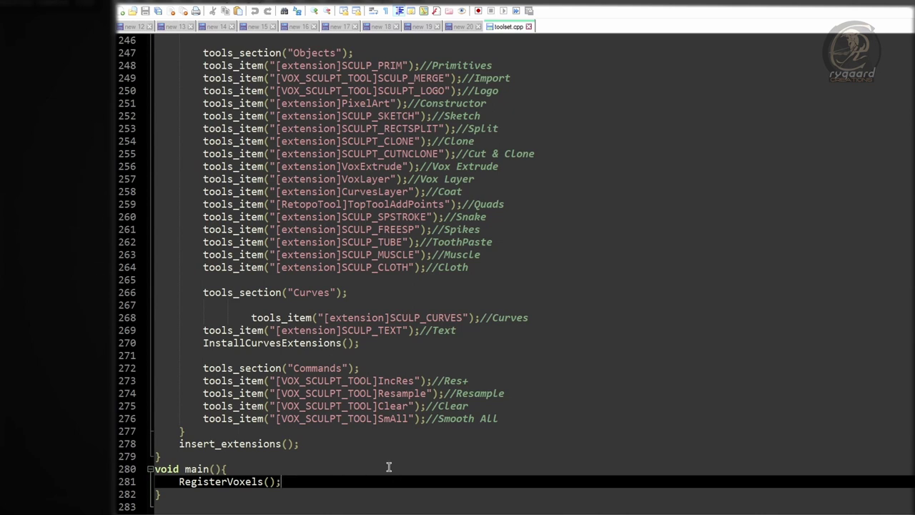
Insert set_space_panel_columns_count(); as main()'s first line, with the caret between its parentheses
{"action": "left_click", "coordinate": [246, 469]}
{"action": "key", "text": "Return"}
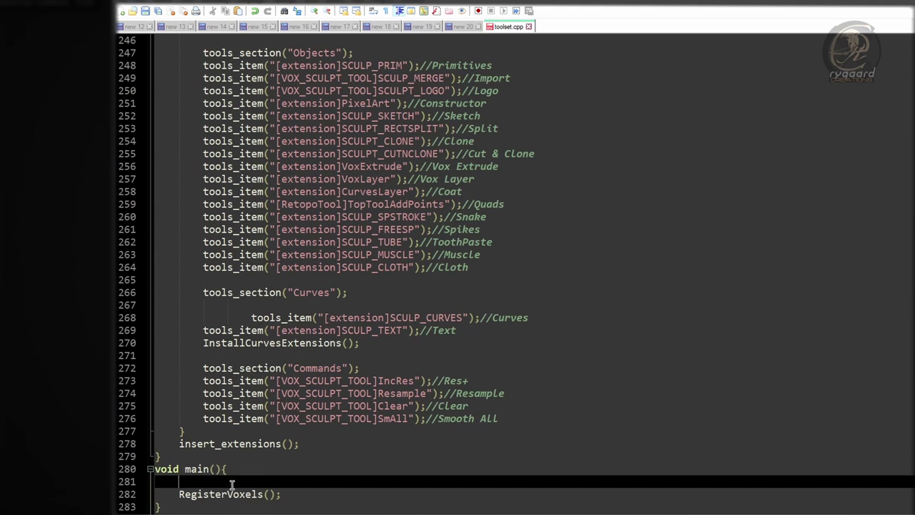
{"action": "type", "text": "set_space_panel_columns_count();"}
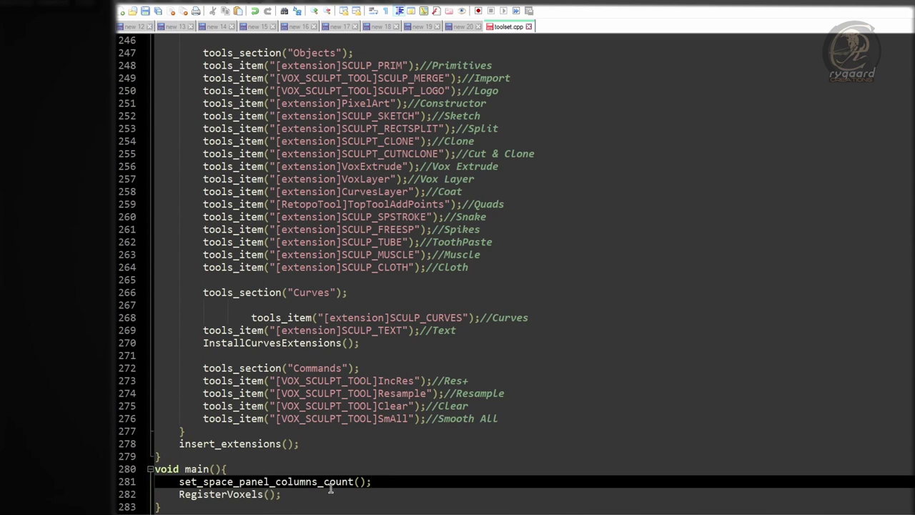
{"action": "left_click", "coordinate": [358, 481]}
{"action": "scroll", "coordinate": [361, 483], "scroll_direction": "down", "scroll_amount": 1}
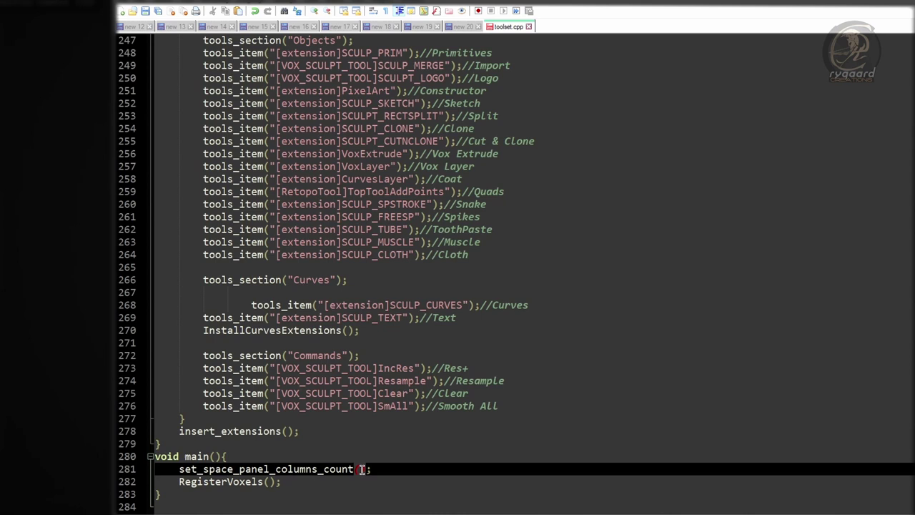
Enter 0 as the argument, making the call set_space_panel_columns_count(0);
{"action": "type", "text": "0);"}
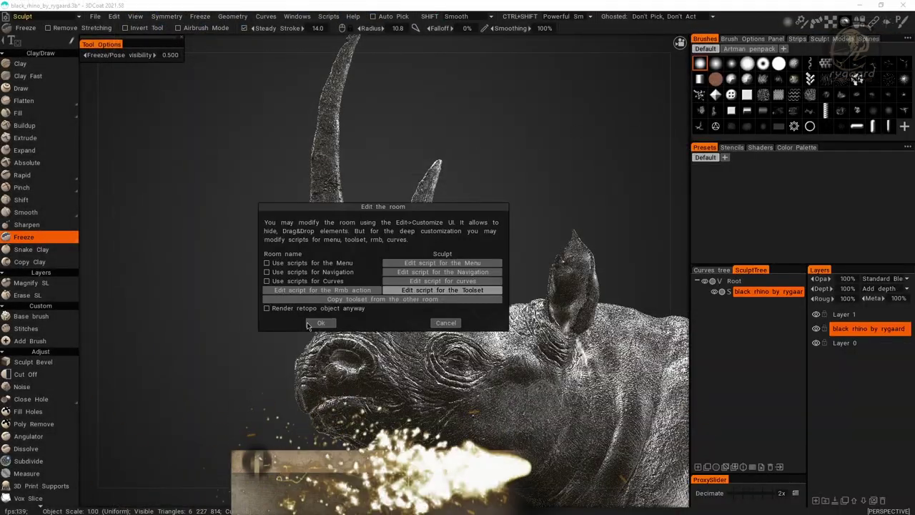
Apply the edited Sculpt toolset and view the QuickAccess panel with column count 0
{"action": "left_click", "coordinate": [310, 323]}
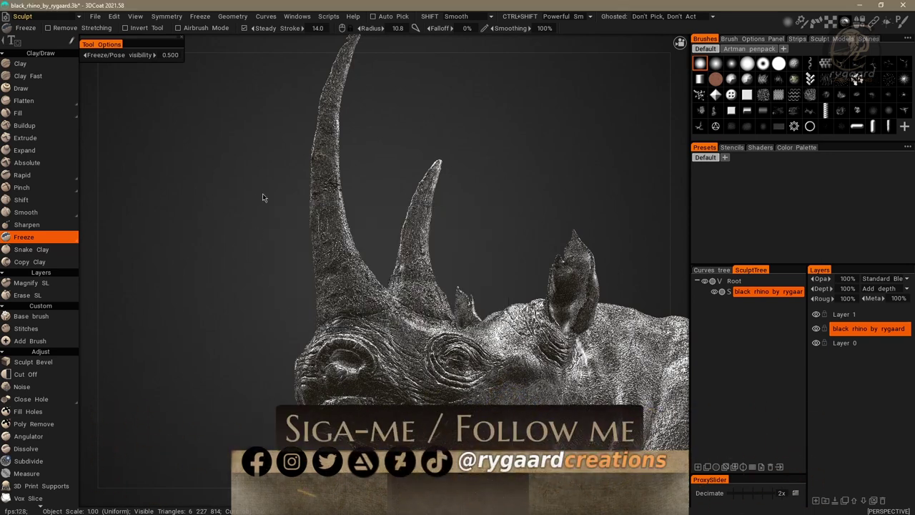
{"action": "key", "text": "space"}
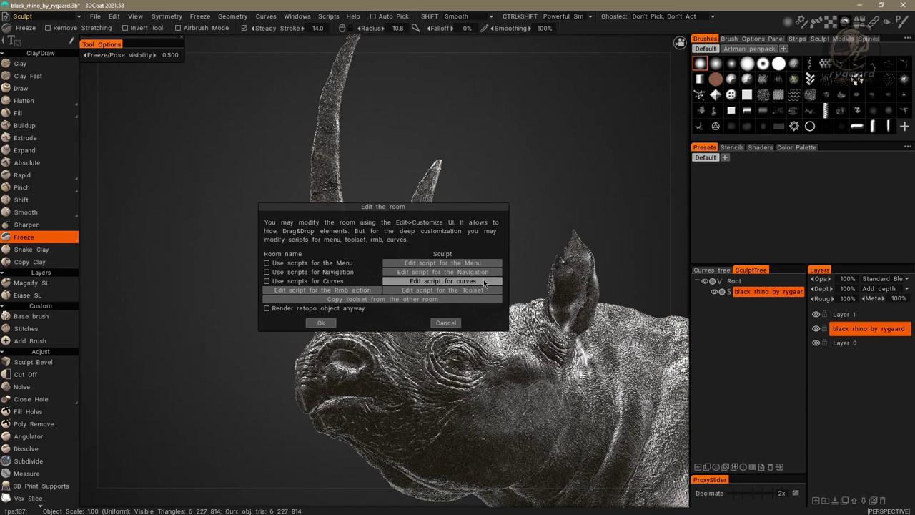
Reopen toolset.cpp and change the panel column count in main() from 0 to 16
{"action": "left_click", "coordinate": [486, 290]}
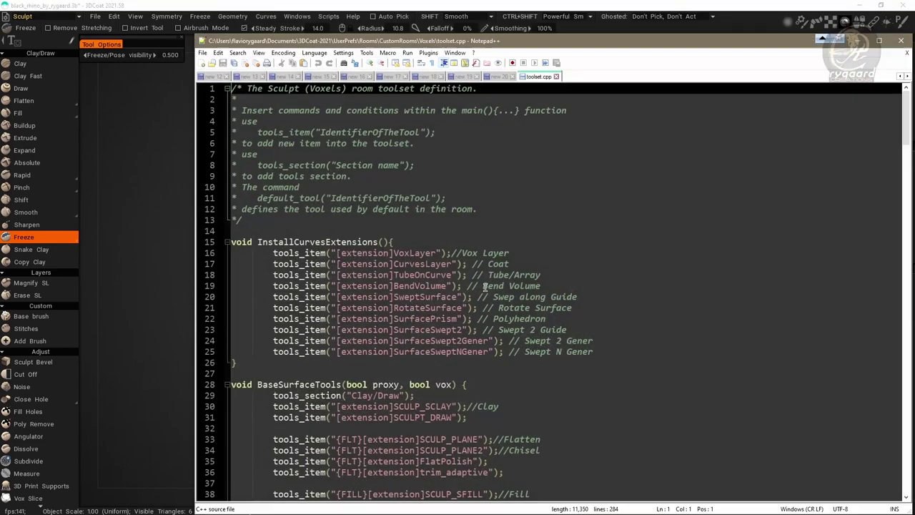
{"action": "left_click_drag", "start_coordinate": [906, 95], "coordinate": [907, 486]}
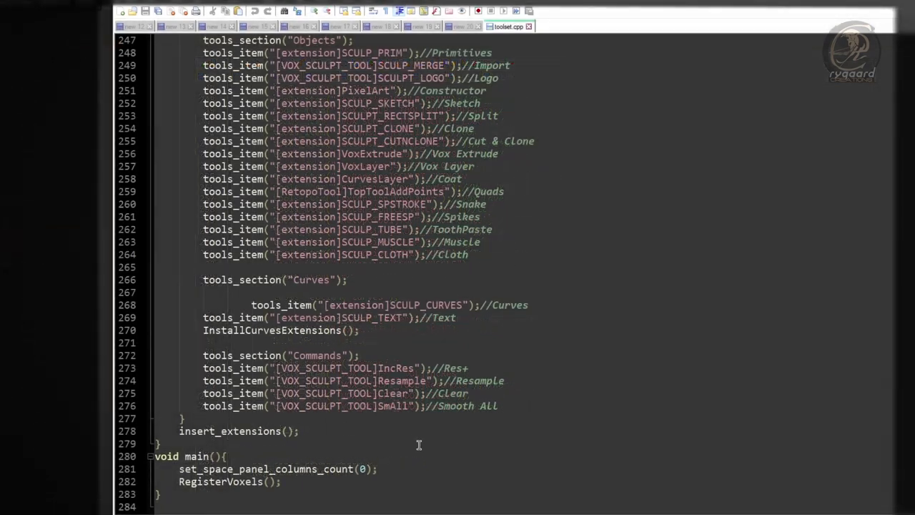
{"action": "left_click", "coordinate": [372, 469]}
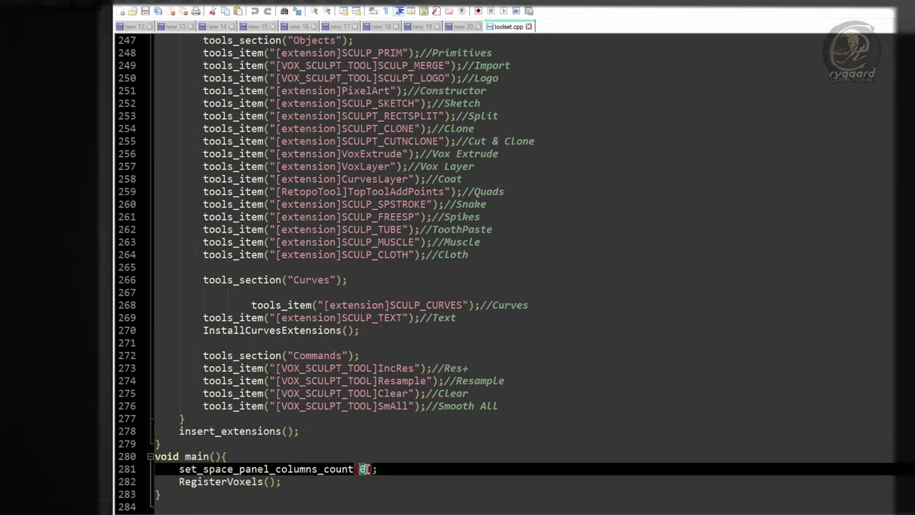
{"action": "type", "text": "16"}
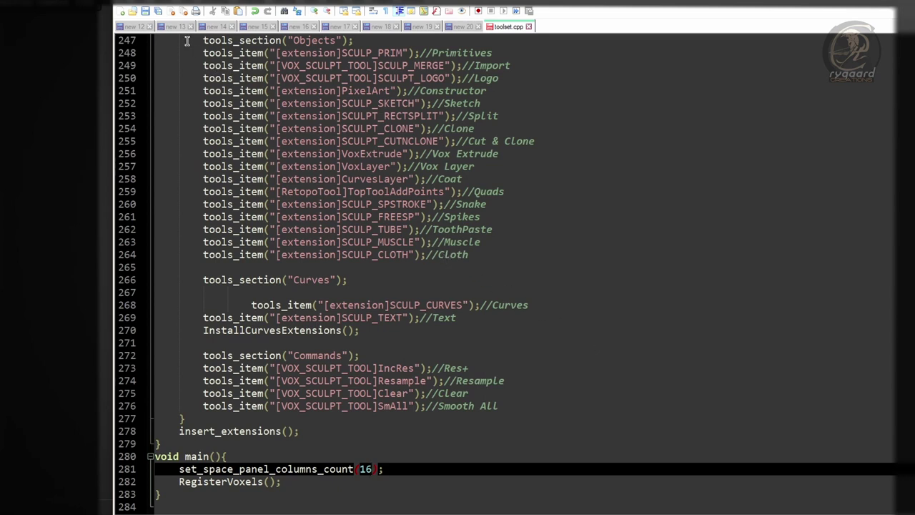
Close the script, apply the room settings, and view the 16-column QuickAccess panel
{"action": "left_click", "coordinate": [529, 26]}
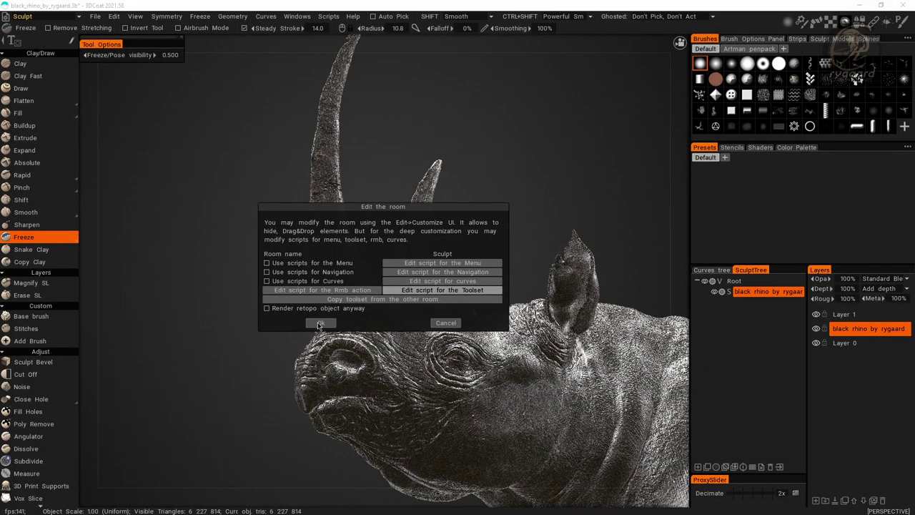
{"action": "left_click", "coordinate": [319, 323]}
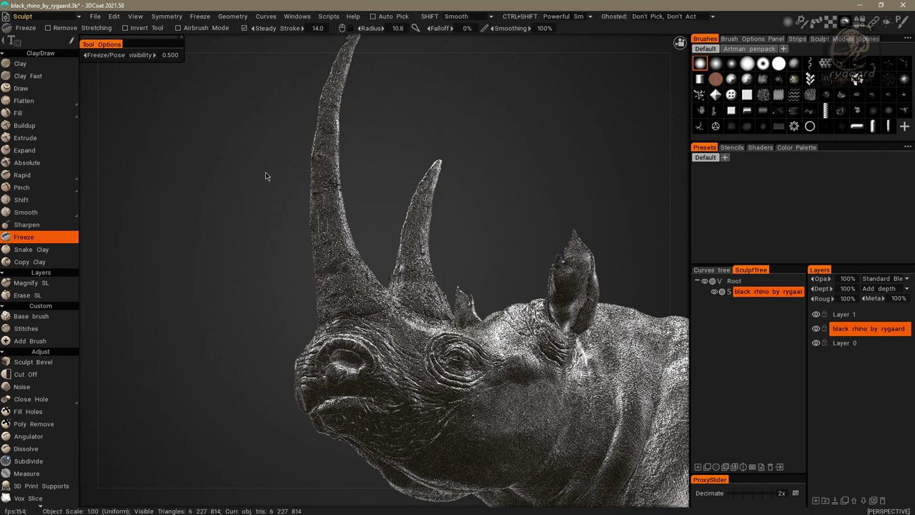
{"action": "key", "text": "space"}
Reopen toolset.cpp, change line 281's column count from 16 to 1, and save
{"action": "left_click", "coordinate": [6, 15]}
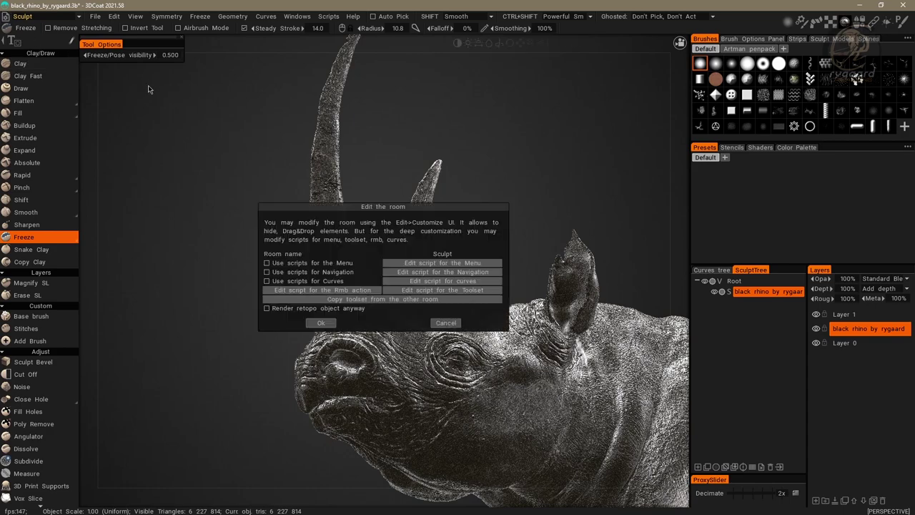
{"action": "left_click", "coordinate": [485, 292]}
{"action": "scroll", "coordinate": [589, 458], "scroll_direction": "down", "scroll_amount": 20}
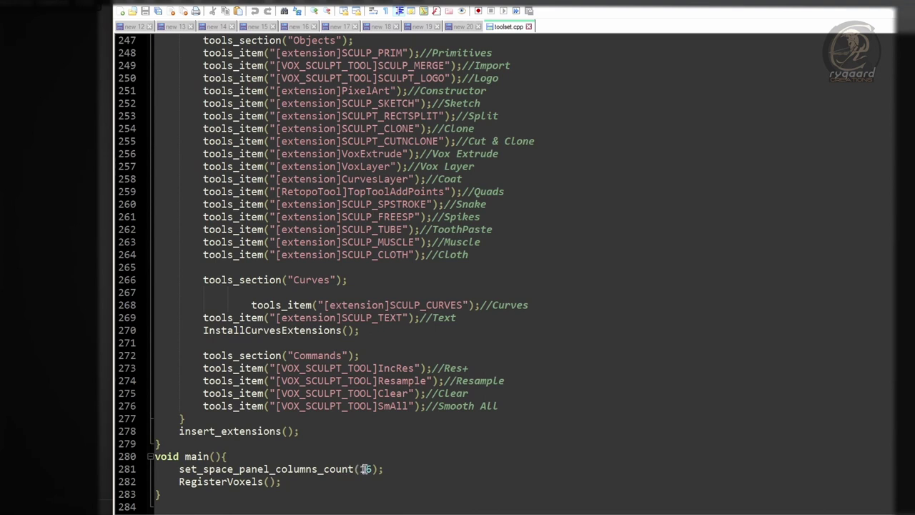
{"action": "left_click", "coordinate": [366, 469]}
{"action": "key", "text": "Delete"}
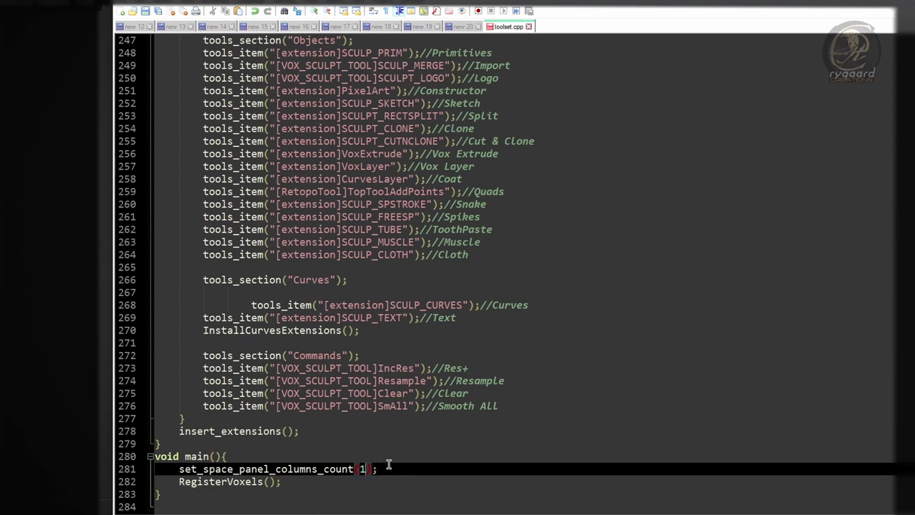
{"action": "left_click", "coordinate": [145, 12]}
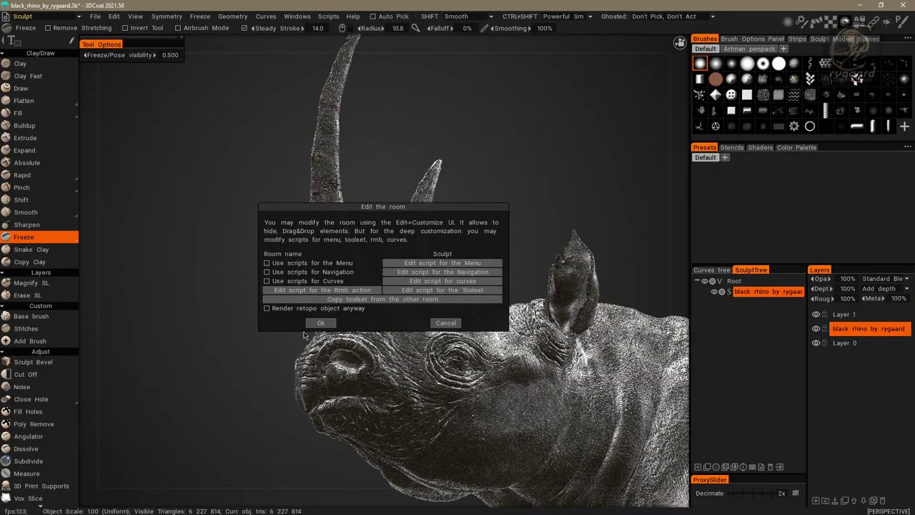
Apply the edited toolset and check the single-column quick tool panel
{"action": "left_click", "coordinate": [319, 323]}
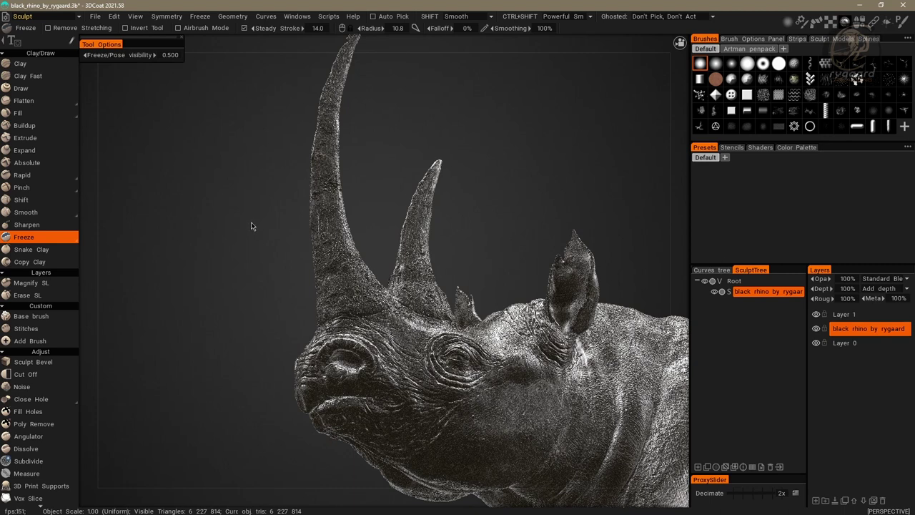
{"action": "mouse_move", "coordinate": [289, 293]}
Reopen toolset.cpp and set the column count on line 281 to 4
{"action": "left_click", "coordinate": [6, 17]}
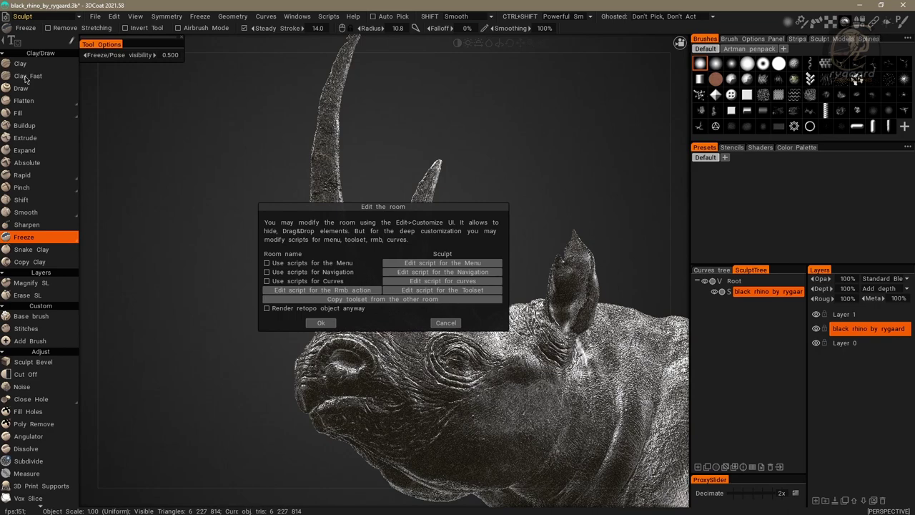
{"action": "left_click", "coordinate": [461, 290]}
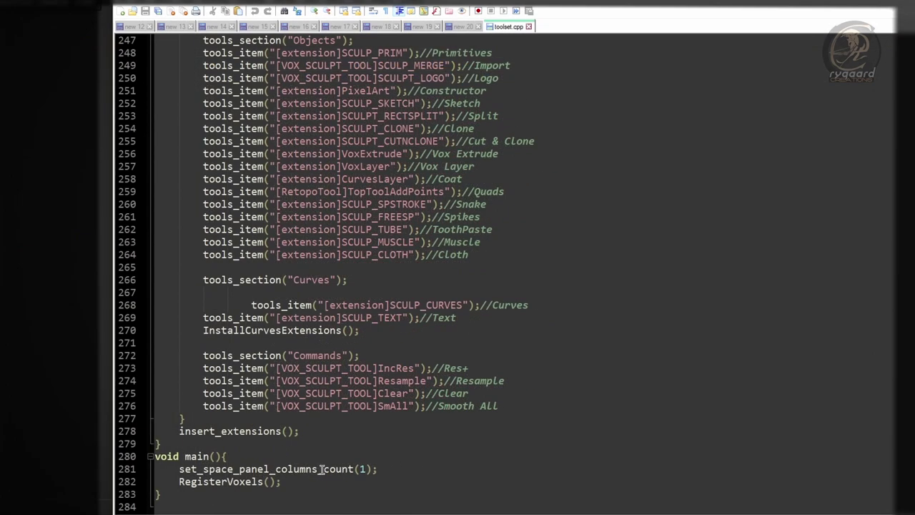
{"action": "left_click", "coordinate": [363, 469]}
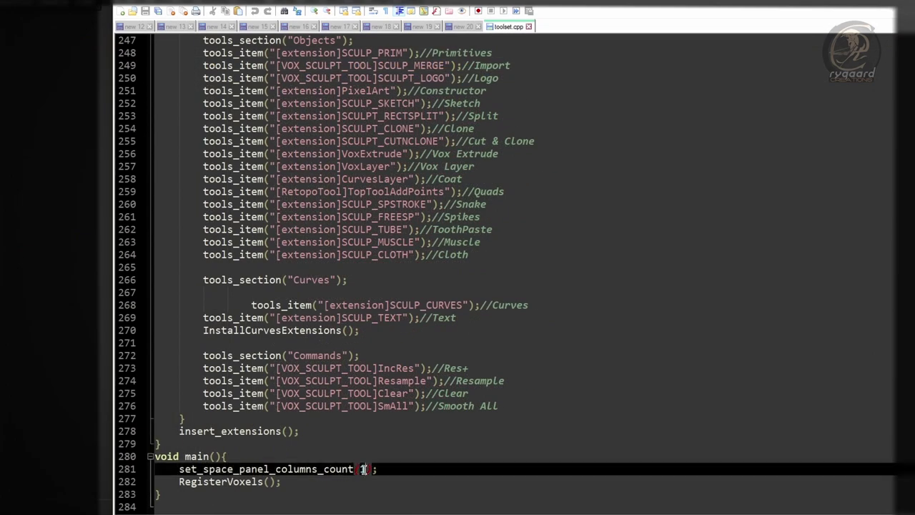
{"action": "type", "text": "1"}
{"action": "key", "text": "BackSpace"}
{"action": "type", "text": "4"}
Close toolset.cpp, minimize Notepad++, and apply the updated toolset in Edit the room
{"action": "left_click", "coordinate": [528, 26]}
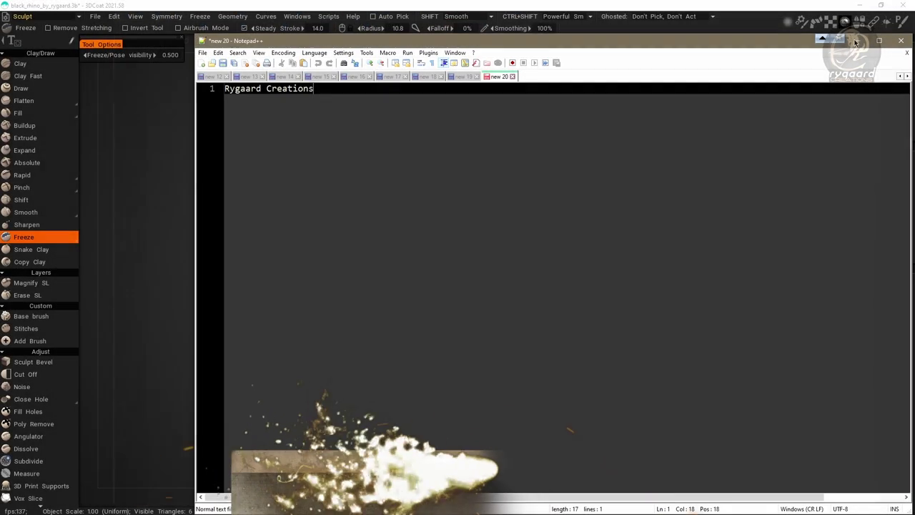
{"action": "left_click", "coordinate": [855, 41]}
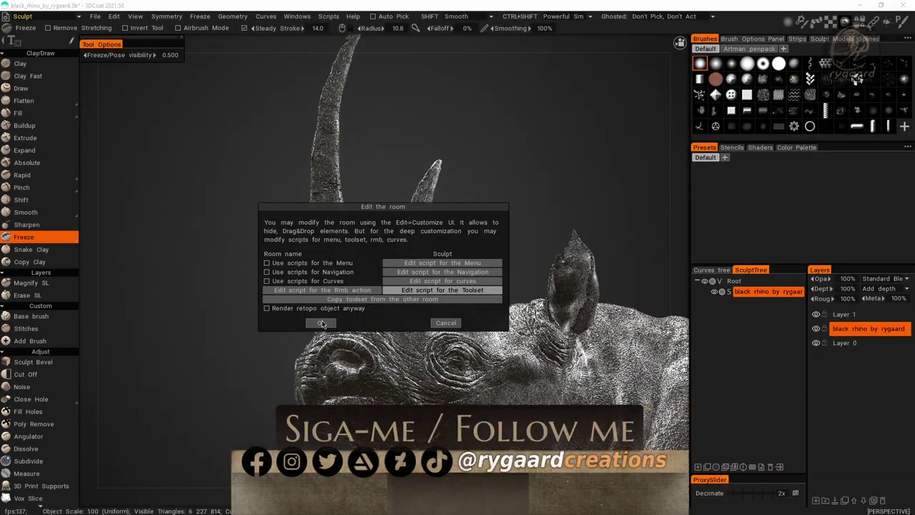
{"action": "left_click", "coordinate": [321, 323]}
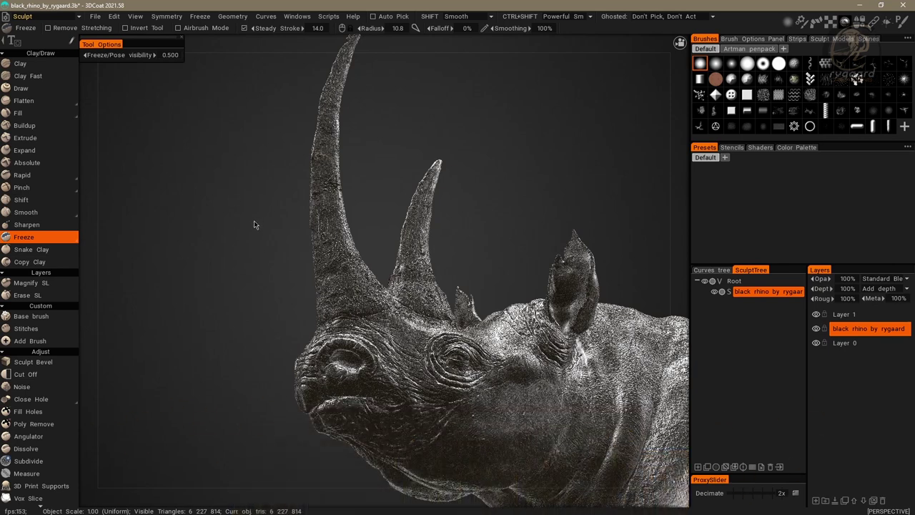
Toggle the spacebar tool panel to confirm its four-column layout
{"action": "key", "text": "space"}
{"action": "key", "text": "space"}
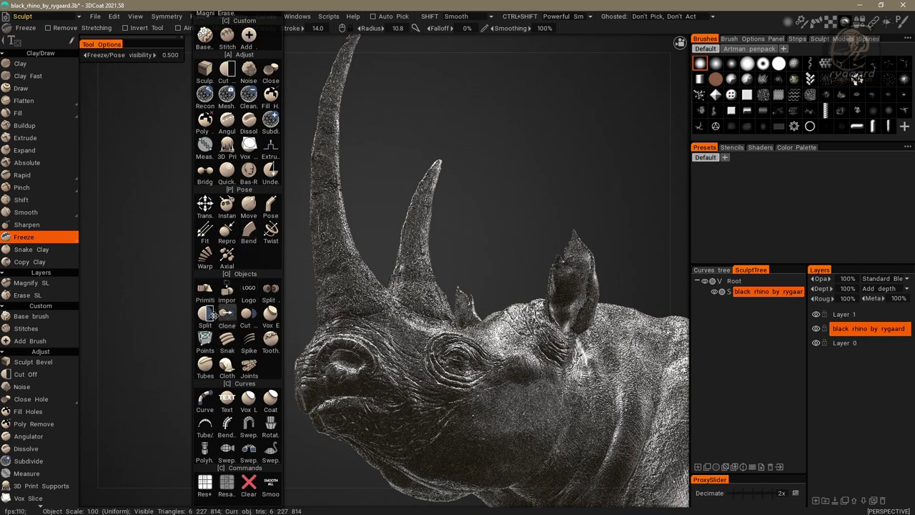
{"action": "key", "text": "space"}
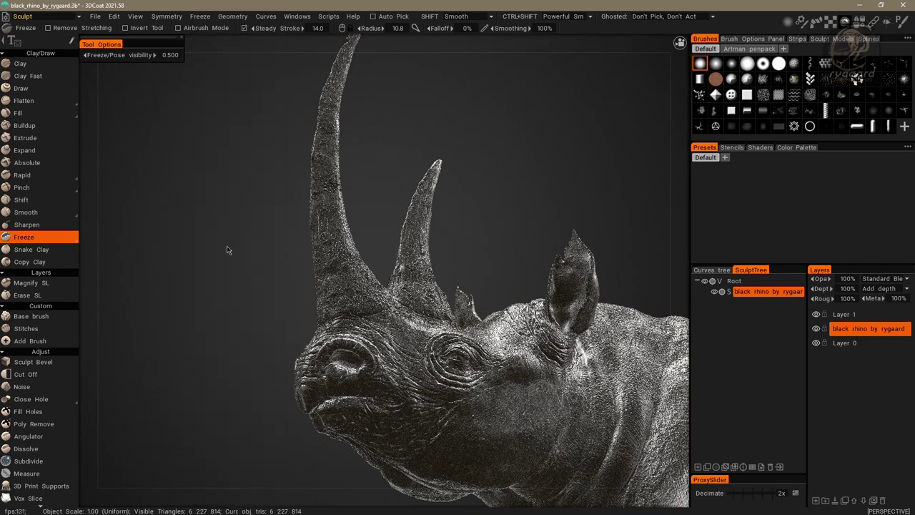
{"action": "key", "text": "space"}
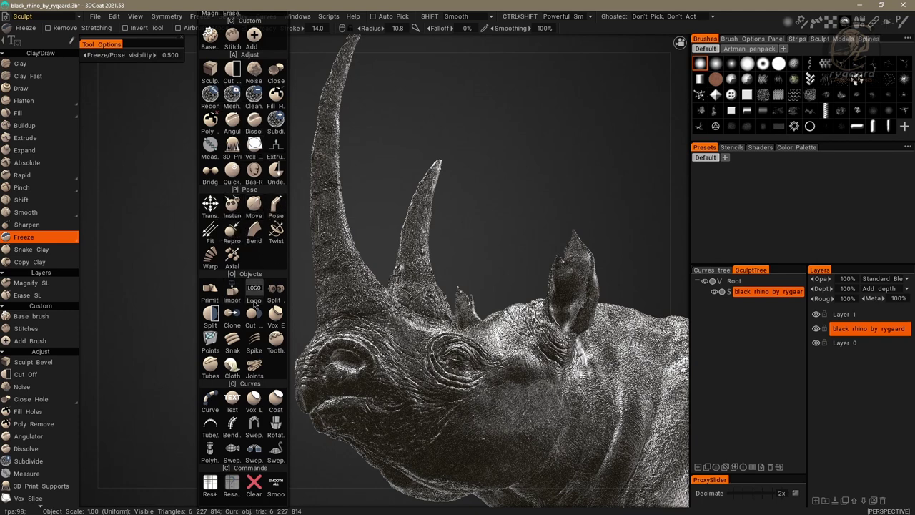
{"action": "key", "text": "space"}
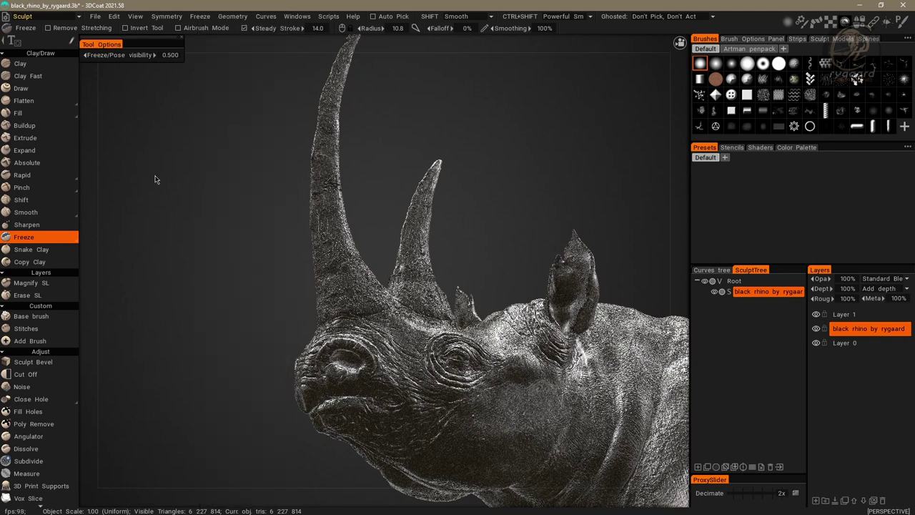